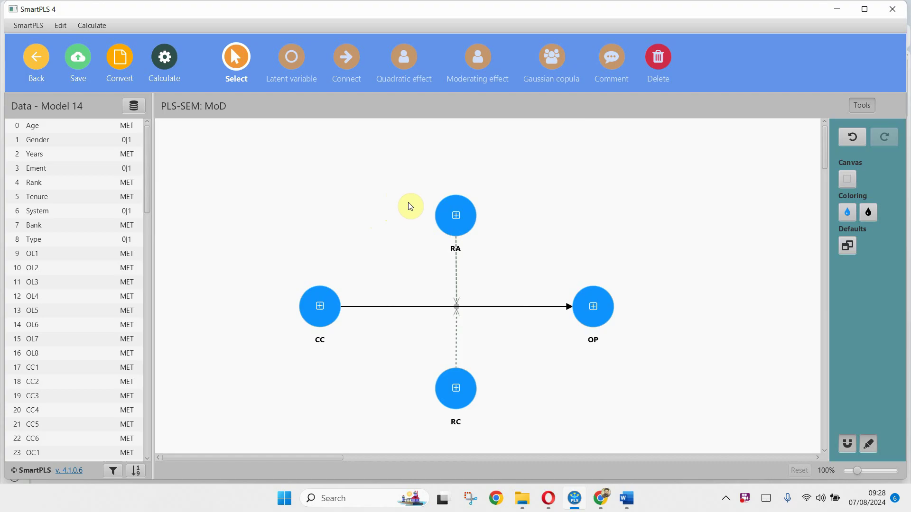
# Switch to Word and review the scenario table in the Moderation Interpretation Steps document.
pyautogui.click(637, 499)
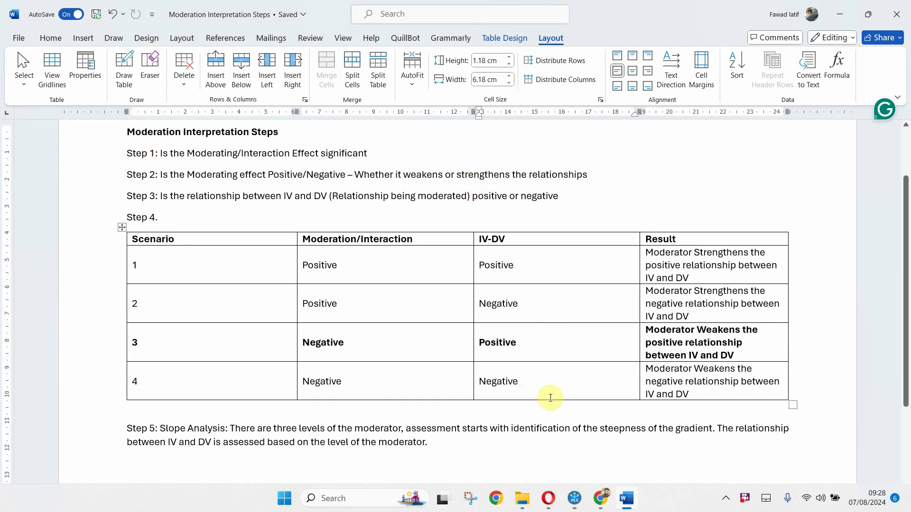
pyautogui.click(525, 275)
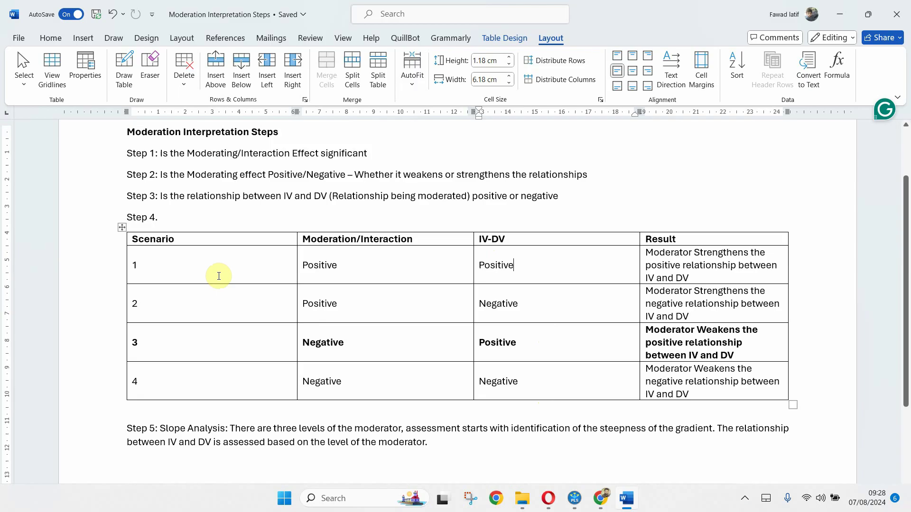
pyautogui.moveTo(577, 507)
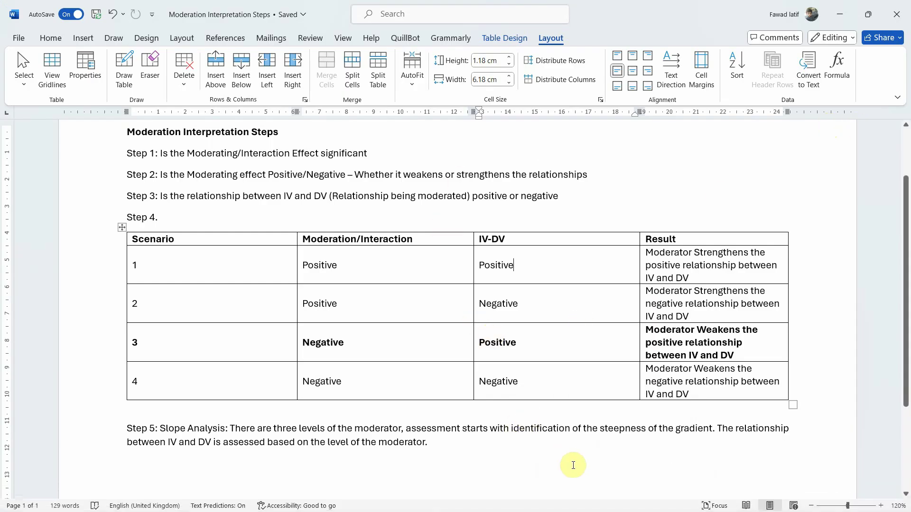
# Switch to SmartPLS and review the CC, OP, RA and RC constructs in the MoD model.
pyautogui.click(583, 492)
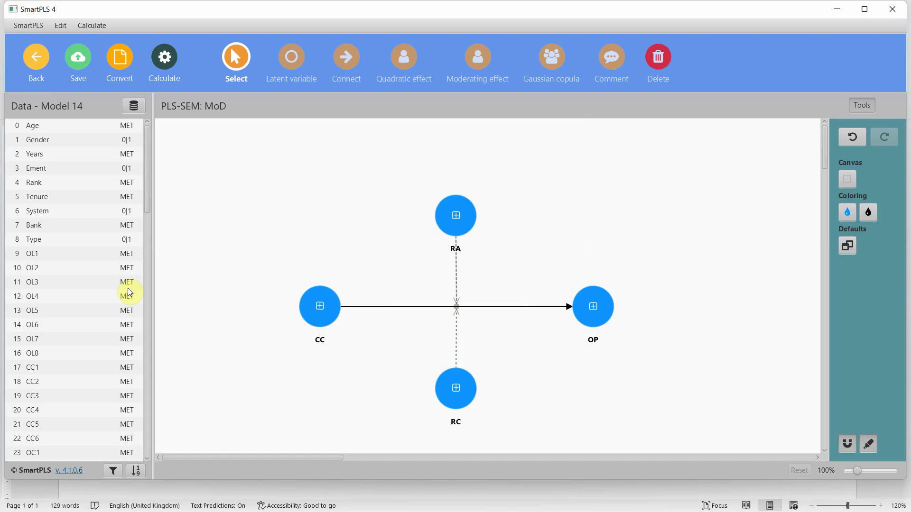
pyautogui.click(318, 325)
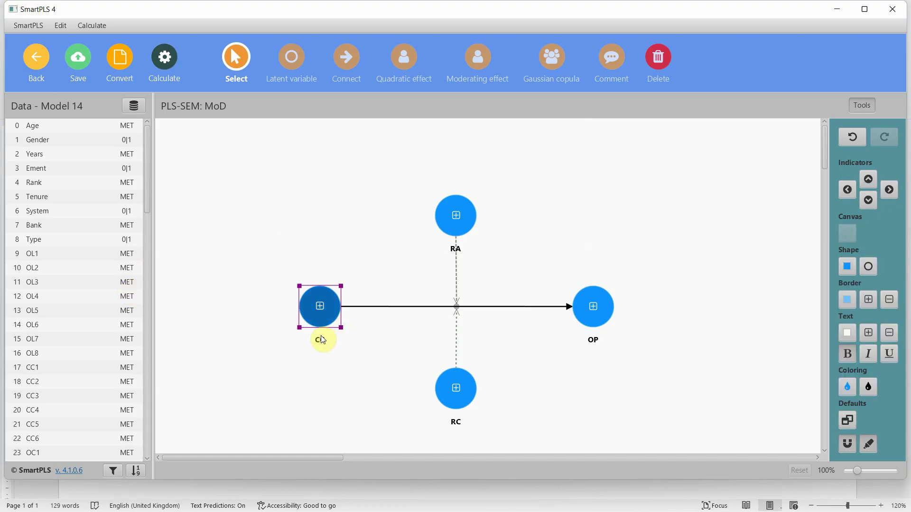
pyautogui.click(596, 316)
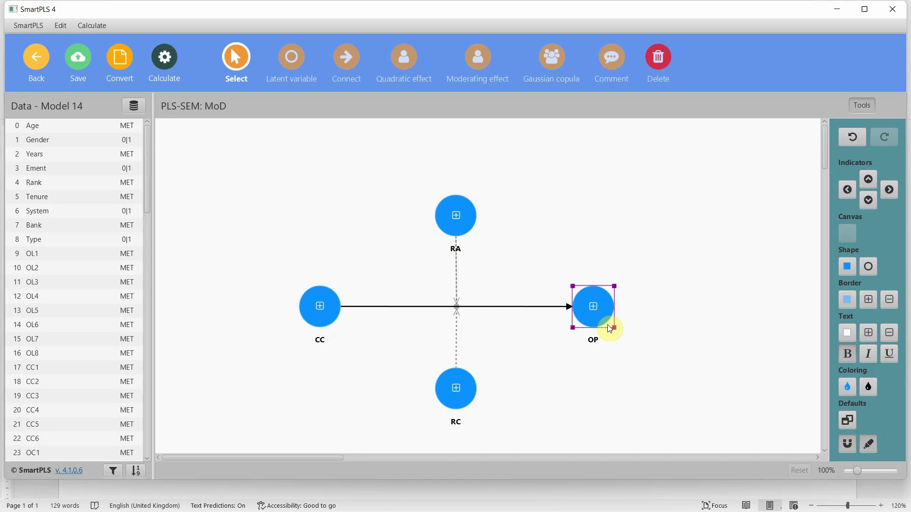
pyautogui.click(456, 220)
pyautogui.click(457, 390)
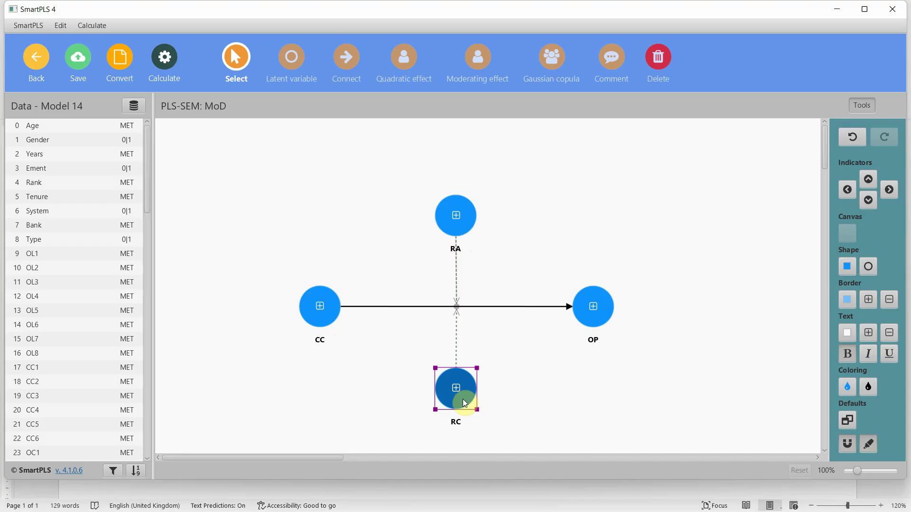
pyautogui.click(335, 216)
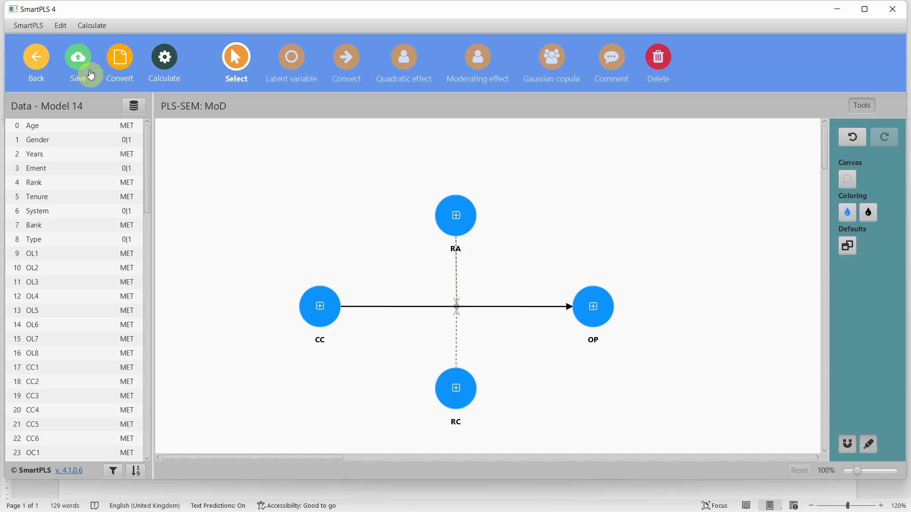
# Run bootstrapping on the model with 10000 subsamples, a one-tailed test and a 0.05 significance level.
pyautogui.click(168, 57)
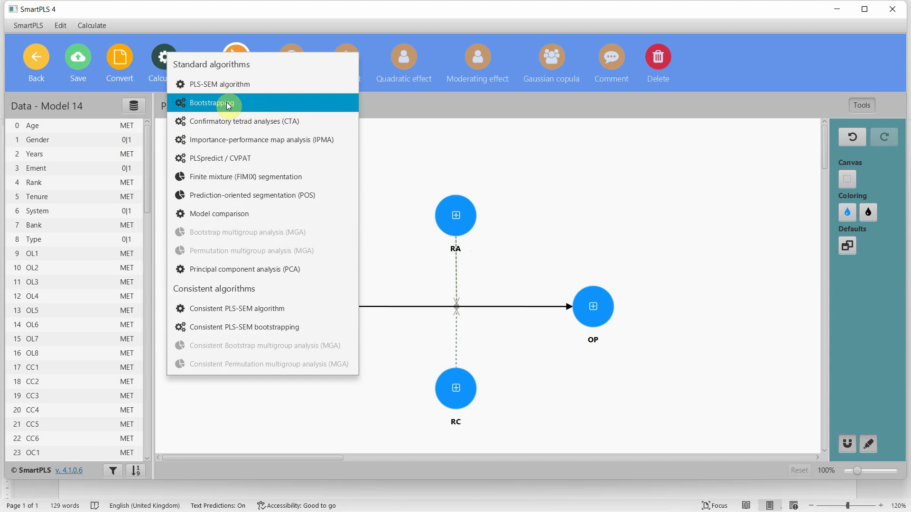
pyautogui.click(245, 104)
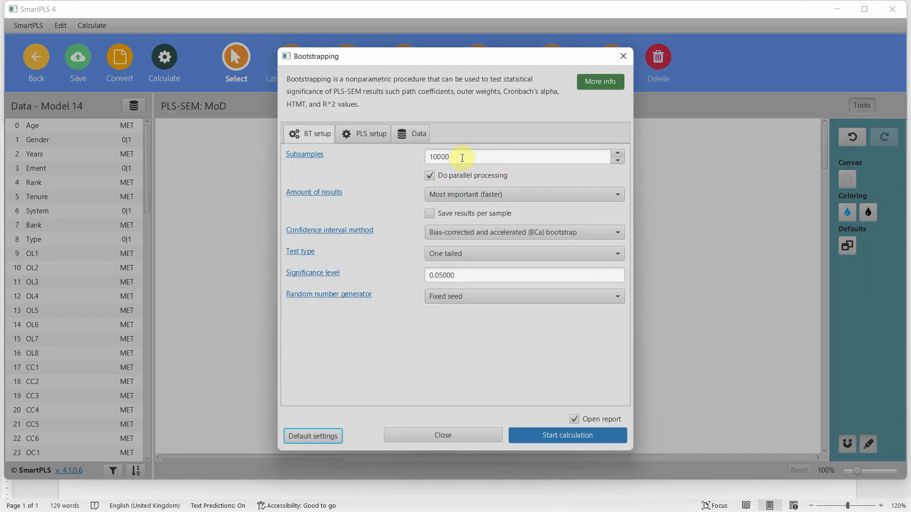
pyautogui.moveTo(462, 158); pyautogui.dragTo(401, 155)
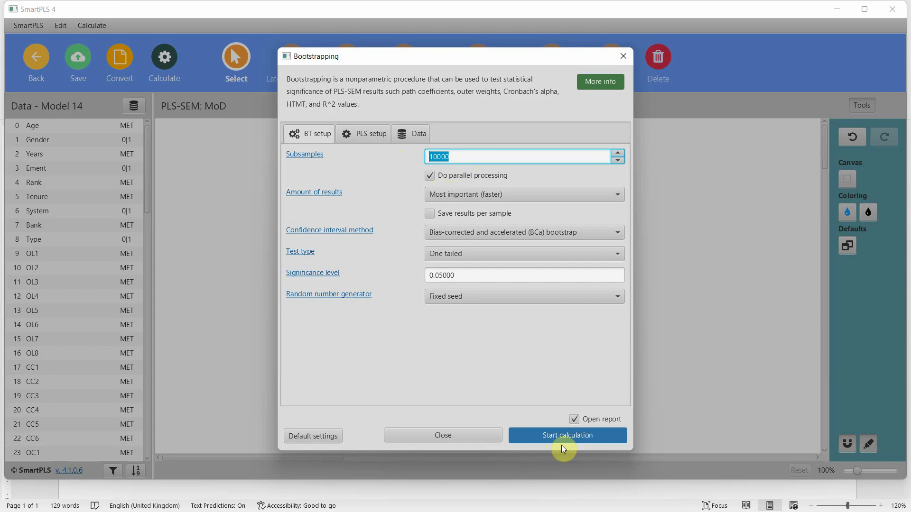
pyautogui.click(566, 433)
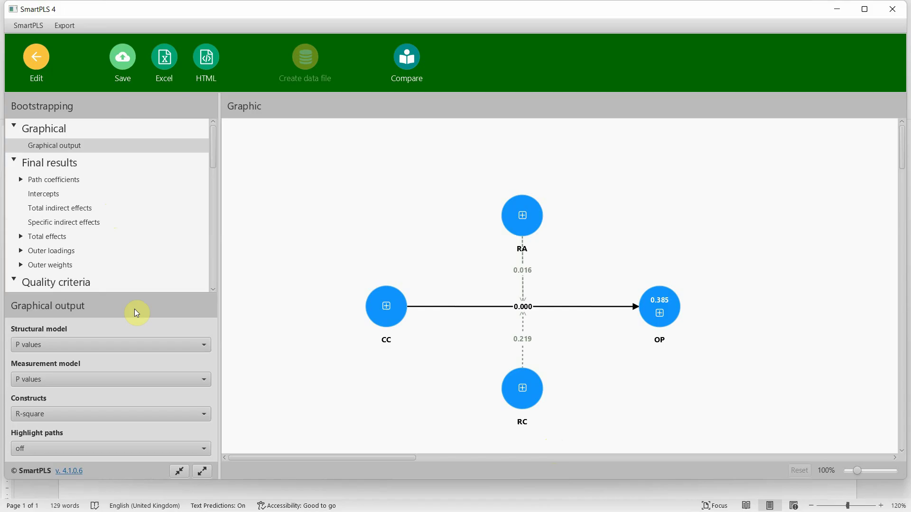
# Open the path coefficients results and examine the RC x CC -> OP and RA x CC -> OP interaction effects.
pyautogui.click(52, 180)
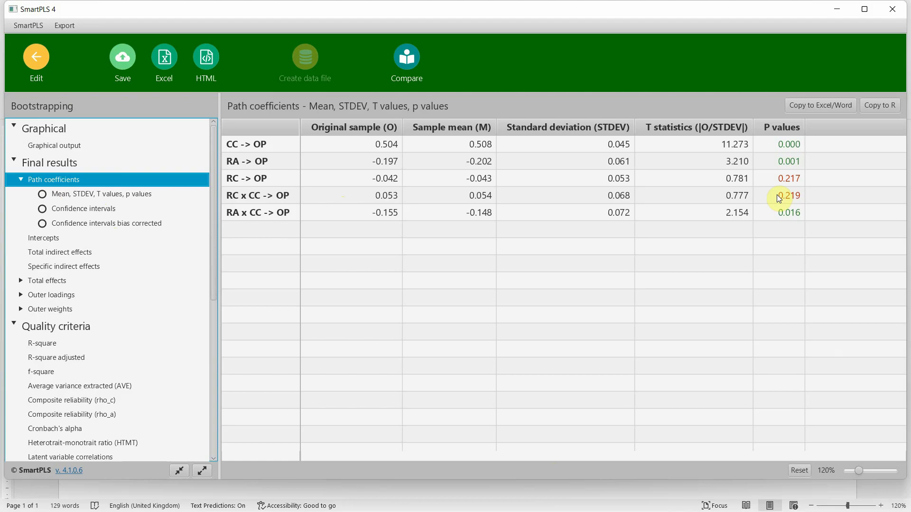
pyautogui.moveTo(386, 195); pyautogui.dragTo(787, 196)
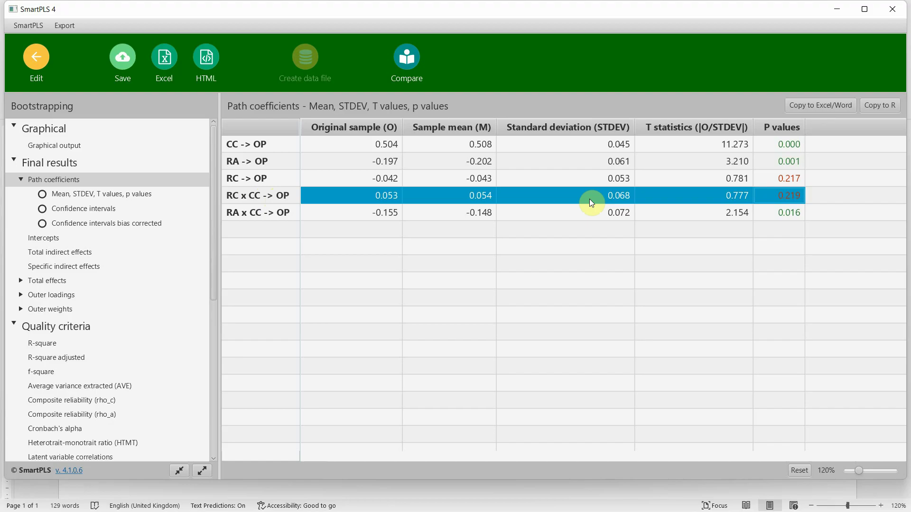
pyautogui.click(757, 198)
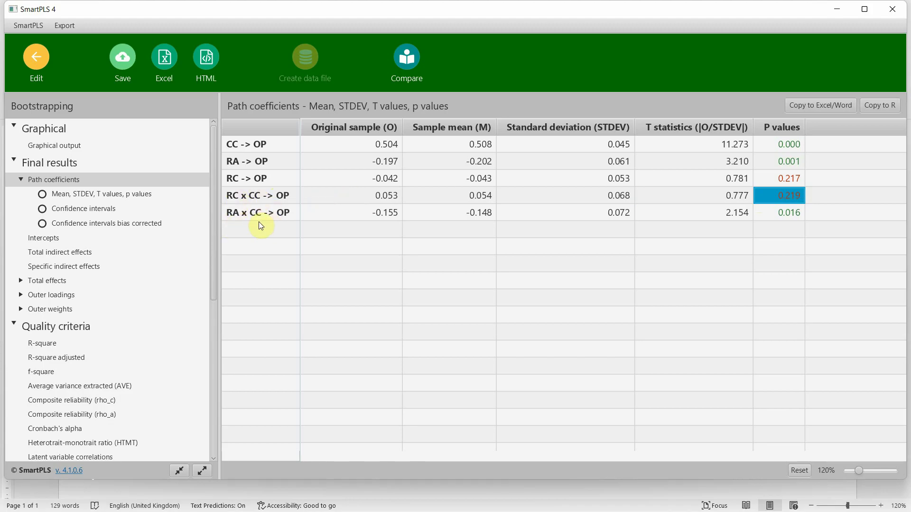
pyautogui.click(782, 216)
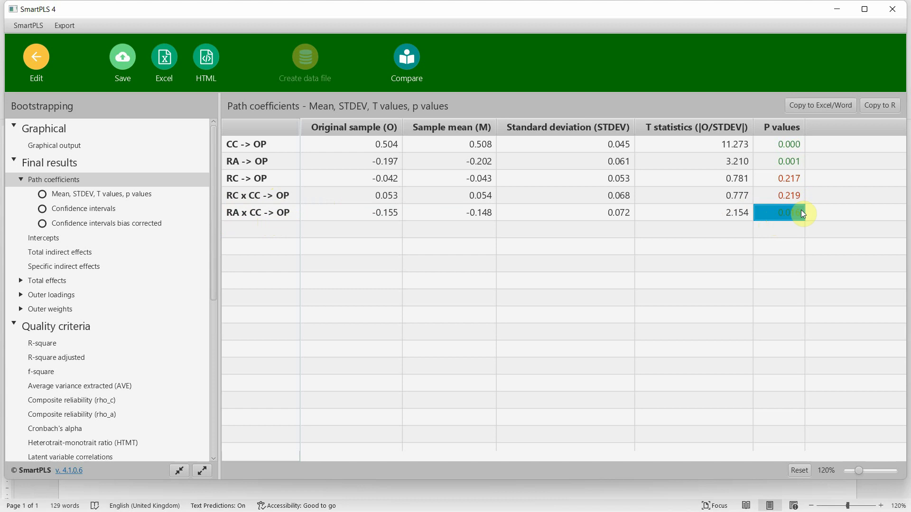
pyautogui.click(338, 216)
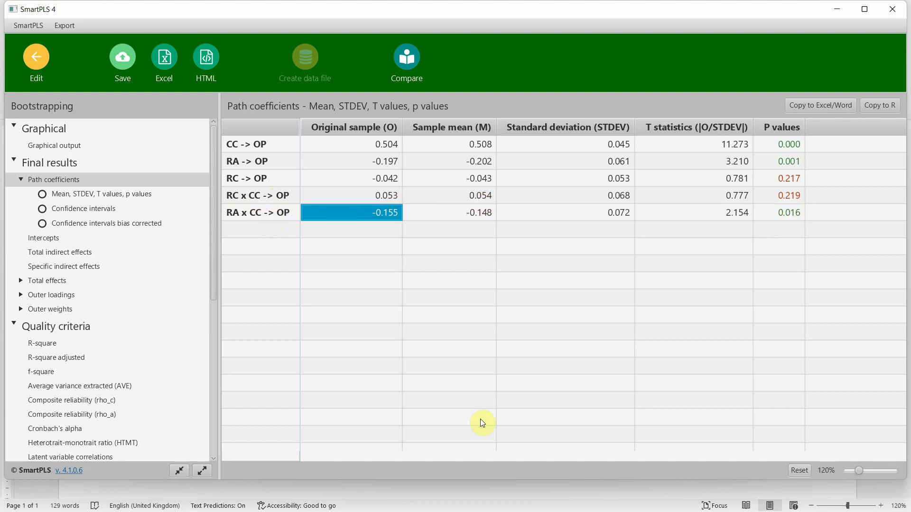
# Switch to Word and make the "Step 1:" label bold in the interpretation steps.
pyautogui.moveTo(559, 509)
pyautogui.click(626, 498)
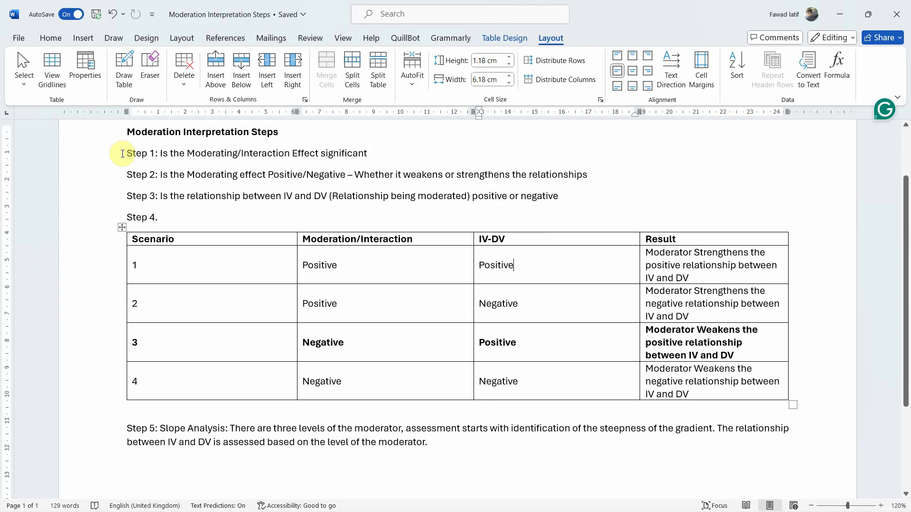
pyautogui.moveTo(124, 155); pyautogui.dragTo(158, 151)
pyautogui.click(68, 79)
pyautogui.click(300, 142)
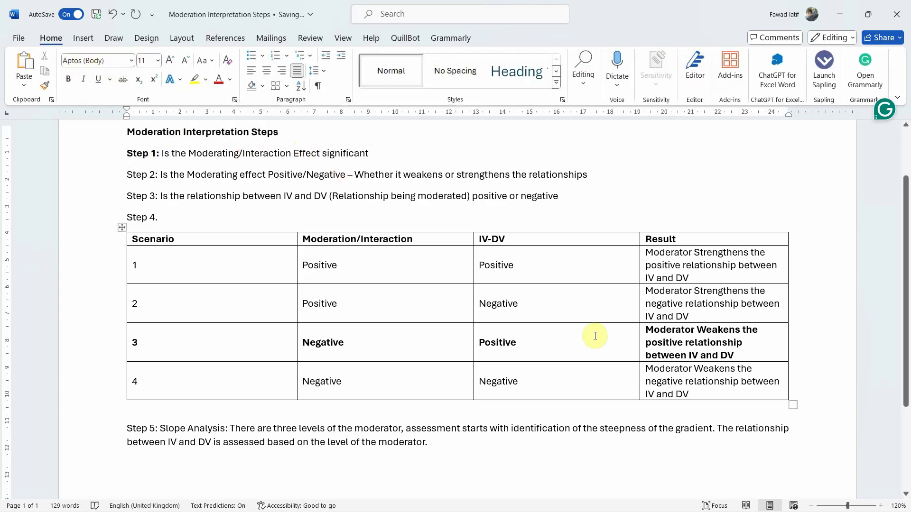
# Switch to SmartPLS and compare the significance of the RA x CC -> OP and RC x CC -> OP interactions.
pyautogui.click(588, 496)
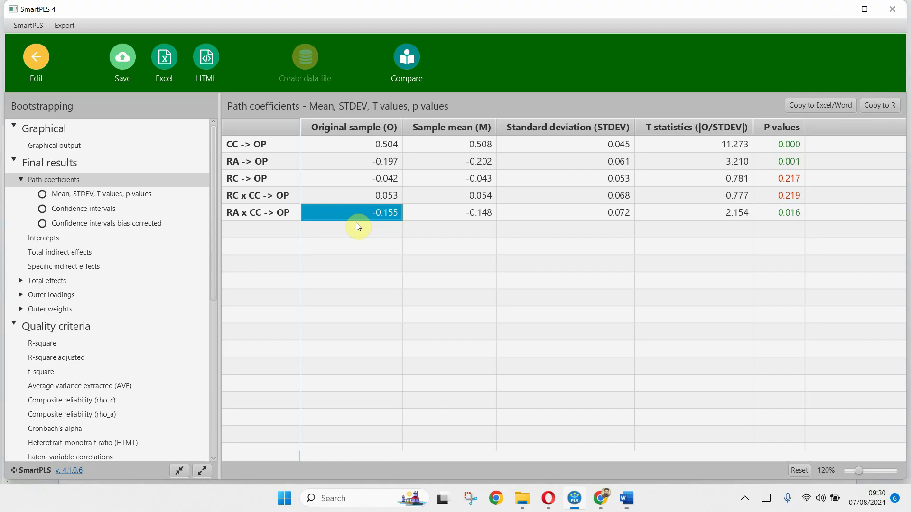
pyautogui.click(777, 212)
pyautogui.moveTo(777, 213); pyautogui.dragTo(387, 210)
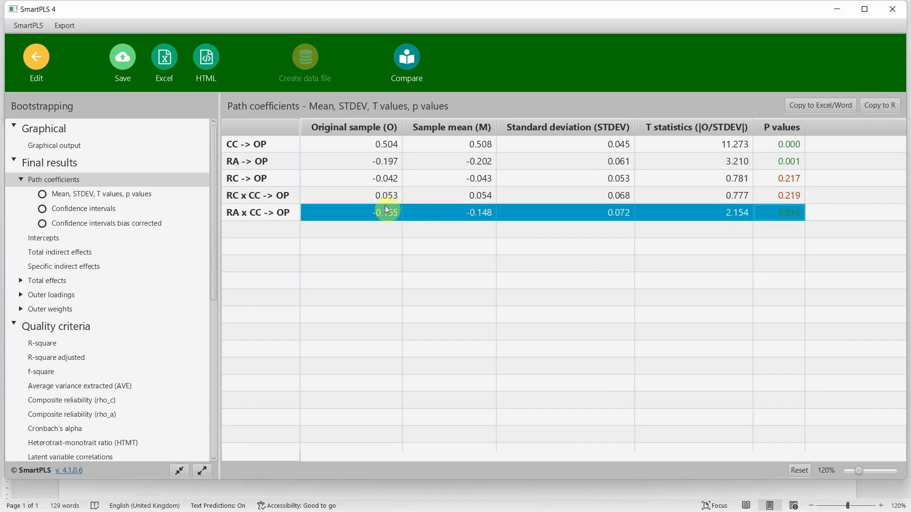
pyautogui.moveTo(774, 195); pyautogui.dragTo(385, 196)
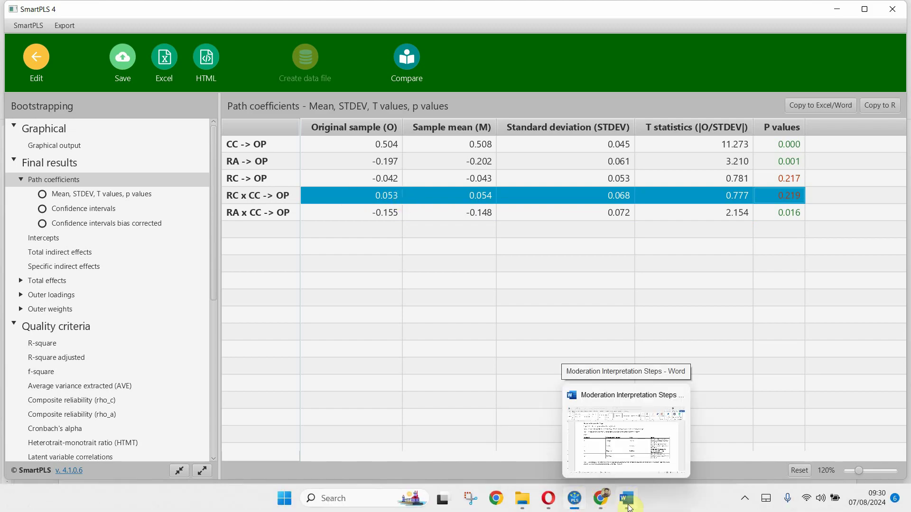
# Read the Step 2 question in Word and check the RA x CC -> OP coefficient's sign and p value in SmartPLS.
pyautogui.click(628, 507)
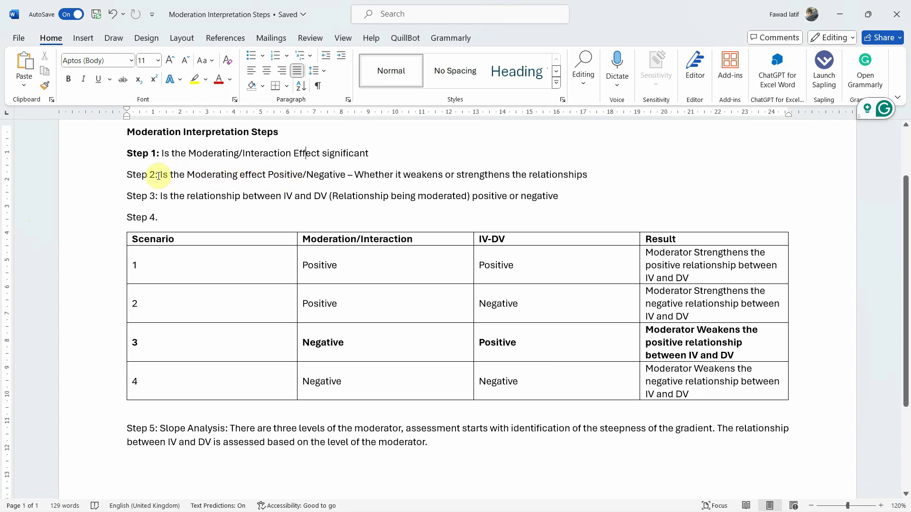
pyautogui.moveTo(159, 175); pyautogui.dragTo(564, 177)
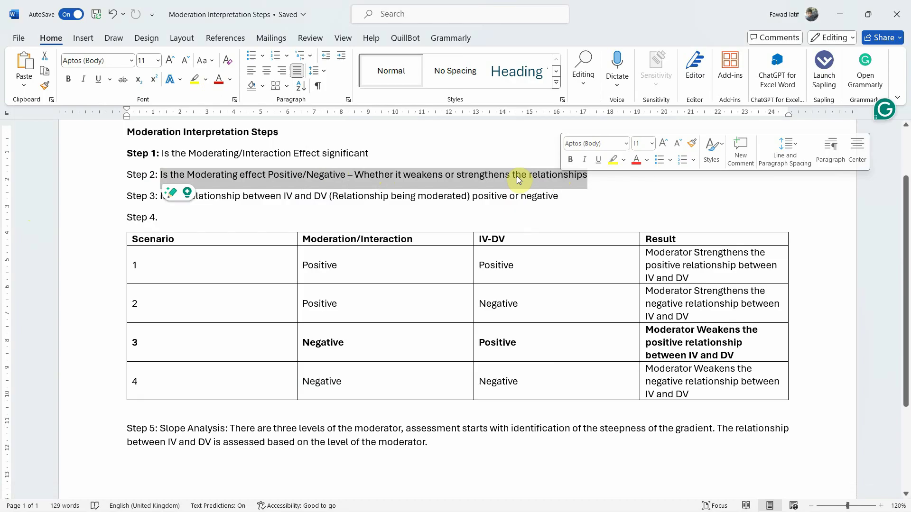
pyautogui.click(574, 509)
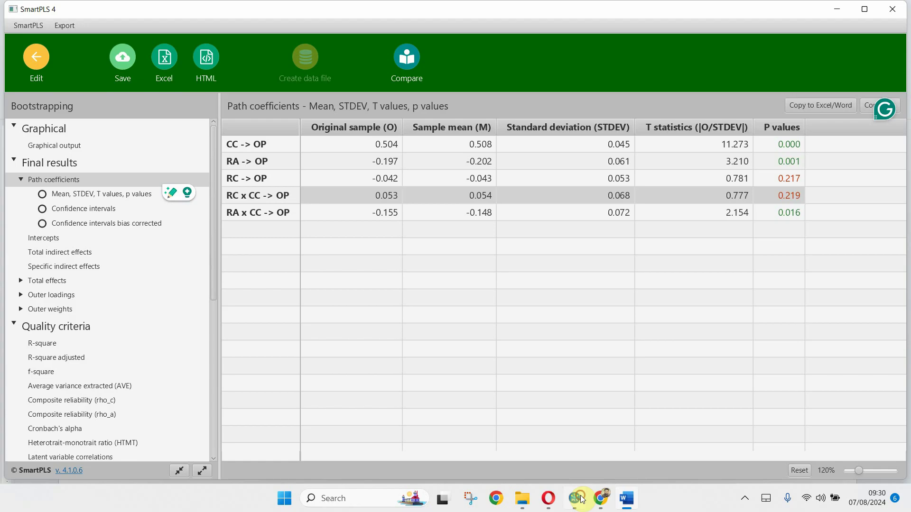
pyautogui.click(288, 201)
pyautogui.click(351, 215)
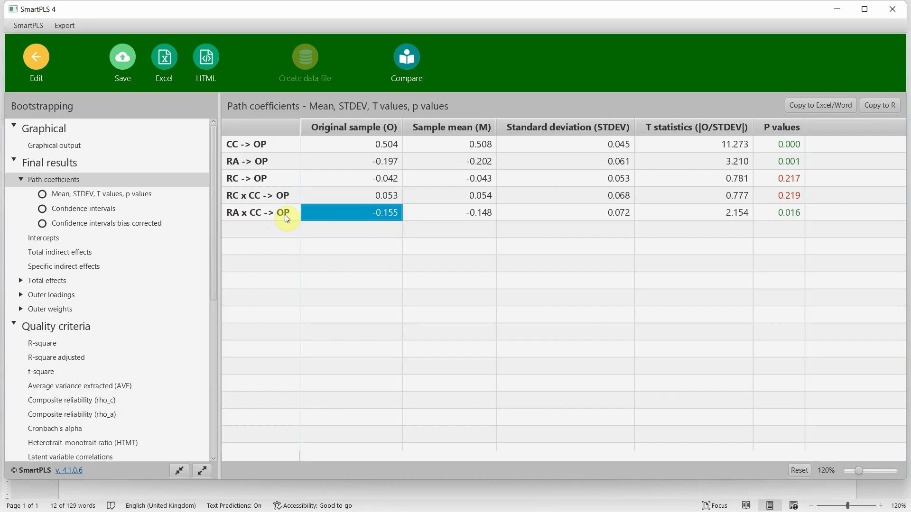
pyautogui.click(775, 214)
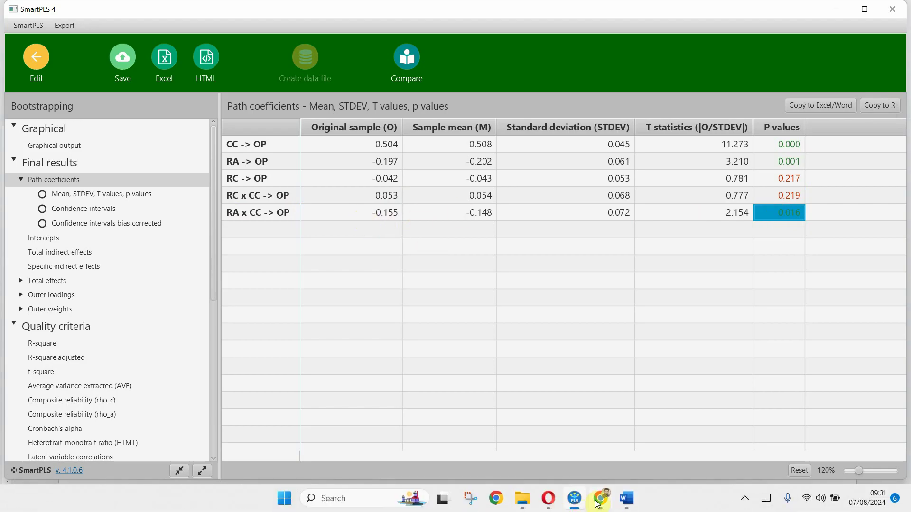
# Consult the interpretation steps in Word and check the CC -> OP coefficient and p value in SmartPLS.
pyautogui.click(620, 503)
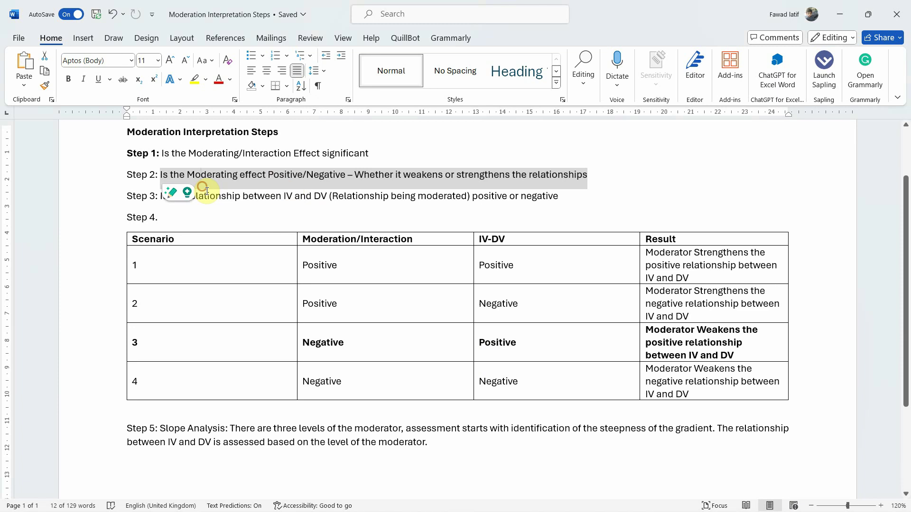
pyautogui.click(201, 175)
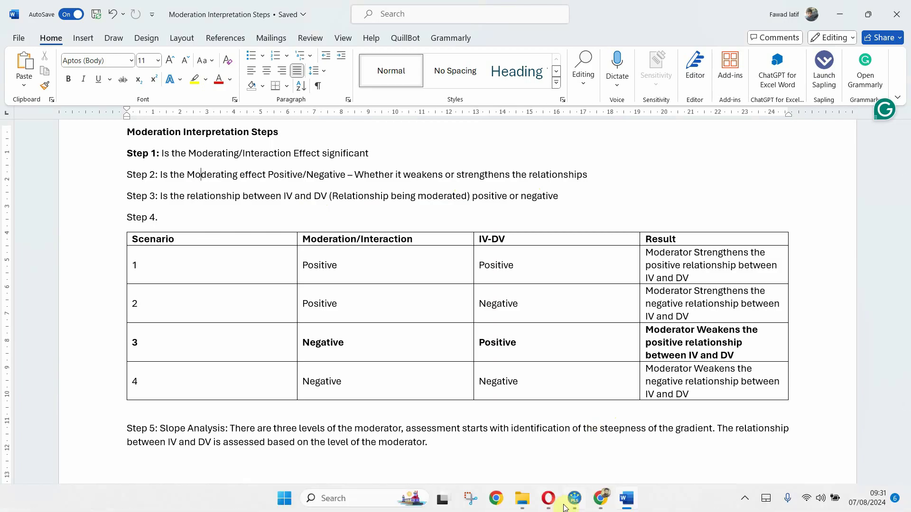
pyautogui.click(576, 500)
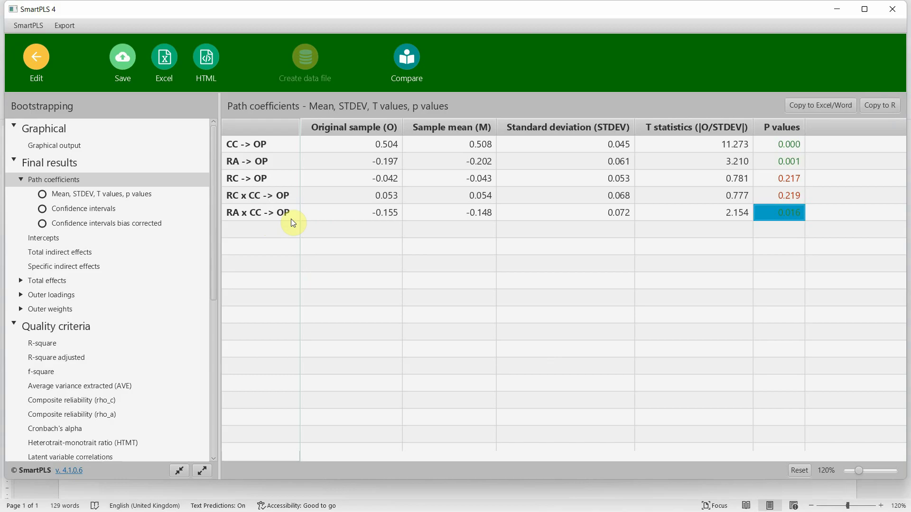
pyautogui.click(386, 147)
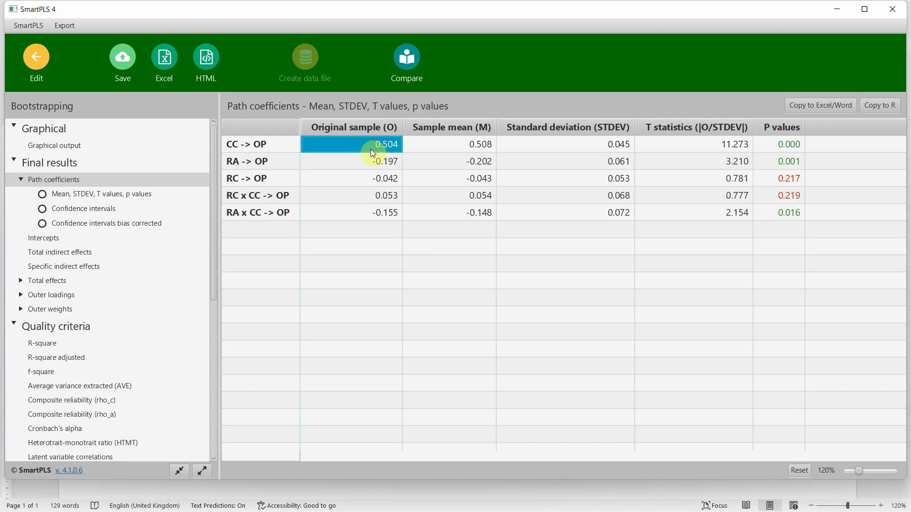
pyautogui.click(774, 145)
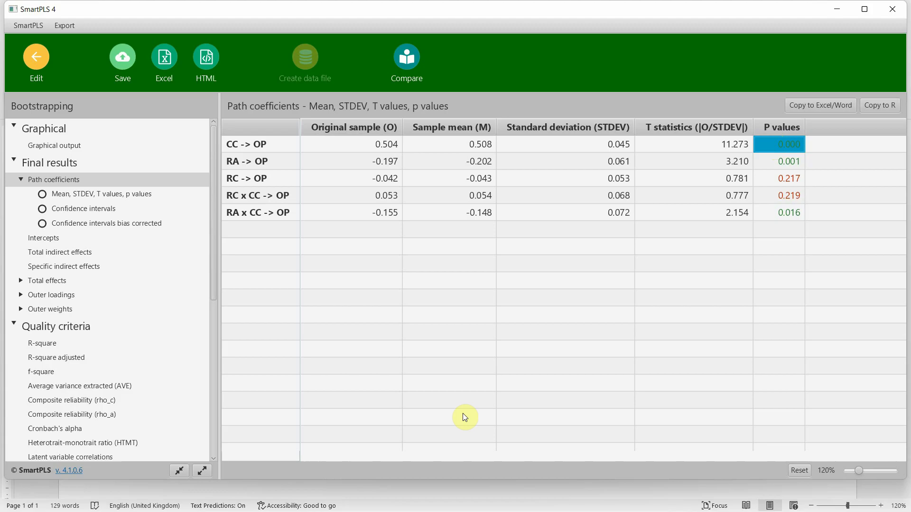
# Switch to Word and examine the moderation and IV-DV signs for scenario 1 in the Step 4 table.
pyautogui.click(626, 501)
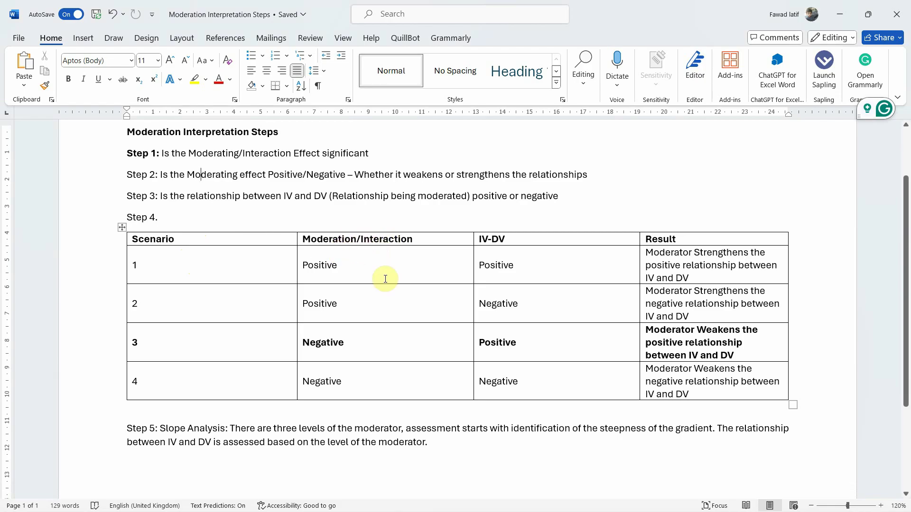
pyautogui.click(527, 262)
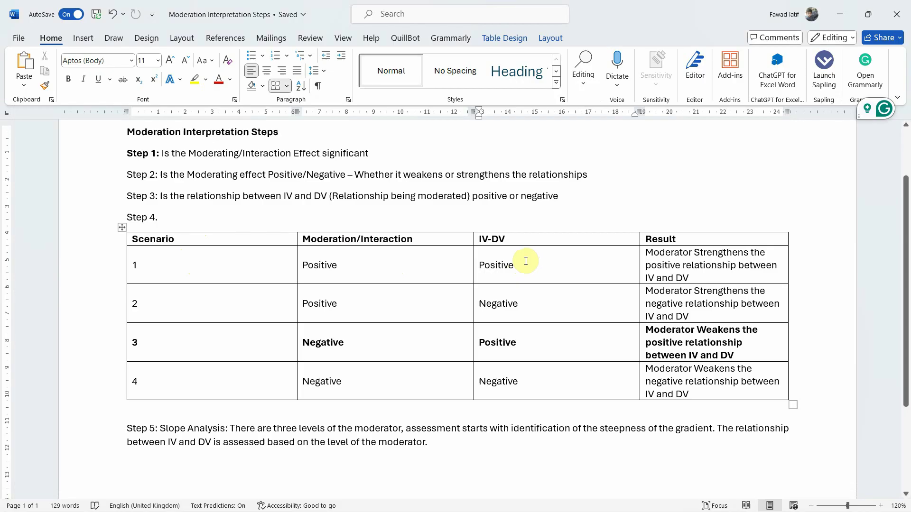
pyautogui.moveTo(347, 265); pyautogui.dragTo(316, 266)
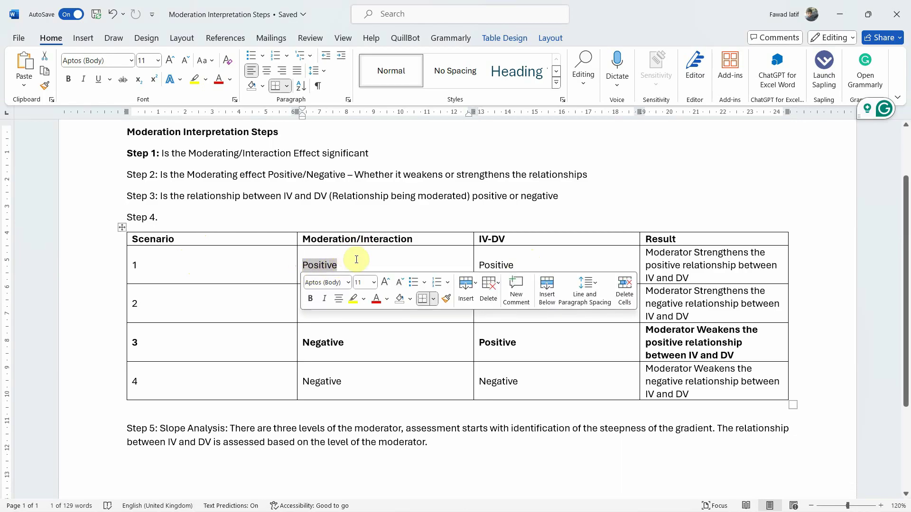
# Compare scenario 1's moderation and IV-DV signs with its result in the Step 4 table.
pyautogui.click(341, 263)
pyautogui.click(521, 263)
pyautogui.moveTo(521, 262); pyautogui.dragTo(479, 264)
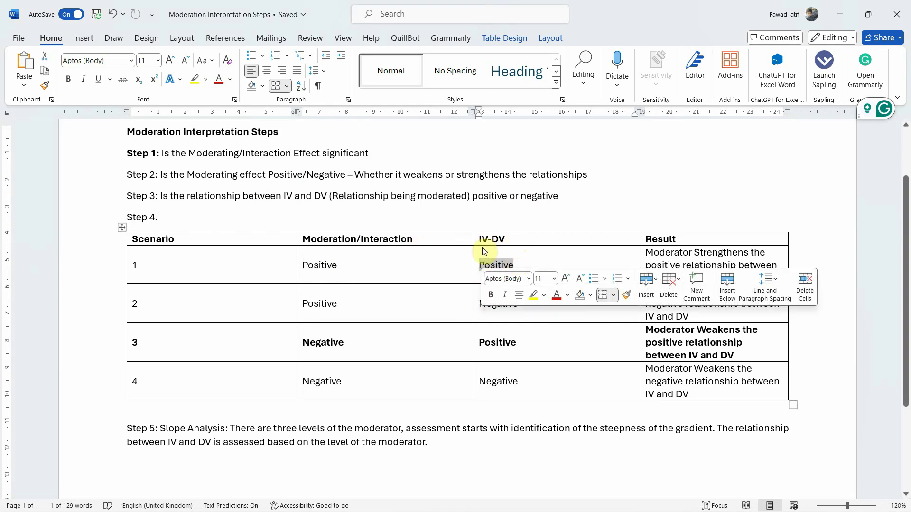
pyautogui.click(527, 263)
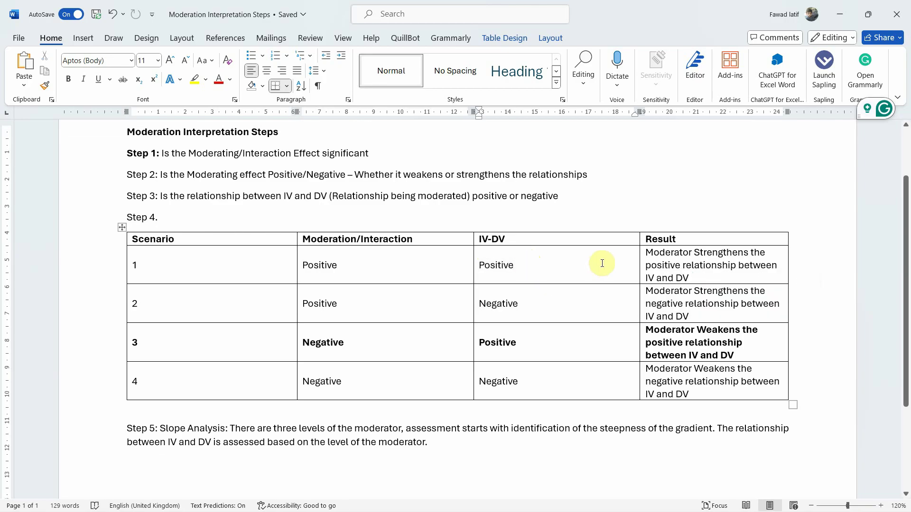
pyautogui.moveTo(359, 262); pyautogui.dragTo(295, 263)
pyautogui.moveTo(684, 251); pyautogui.dragTo(735, 252)
pyautogui.click(515, 264)
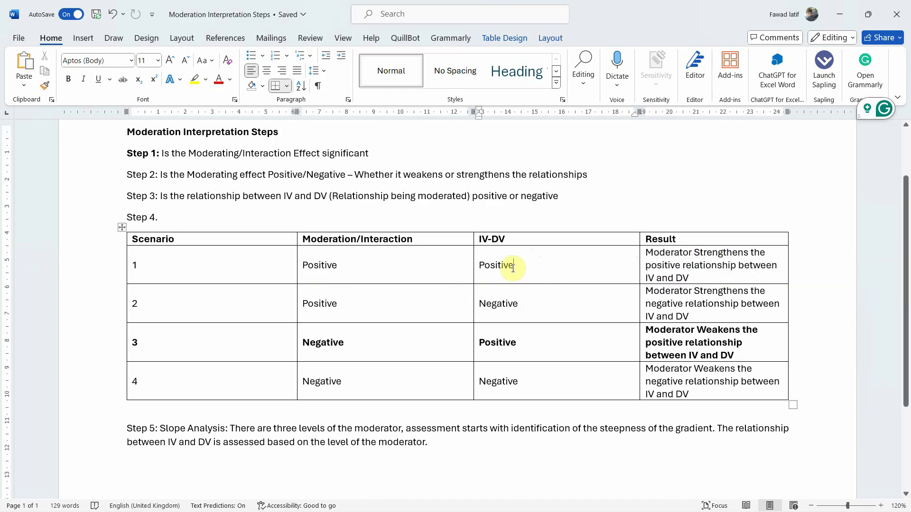
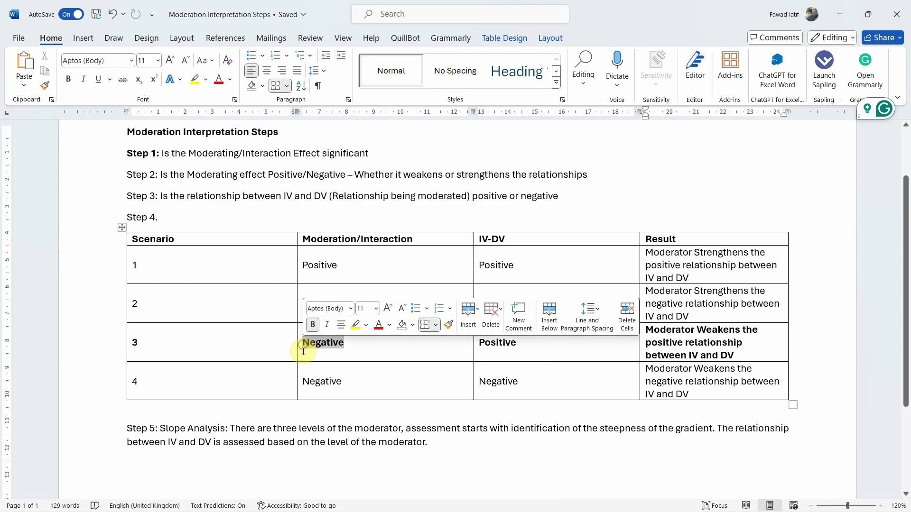
# Examine scenario 3's moderation and IV-DV signs and read the matching result in the Step 4 table.
pyautogui.click(349, 347)
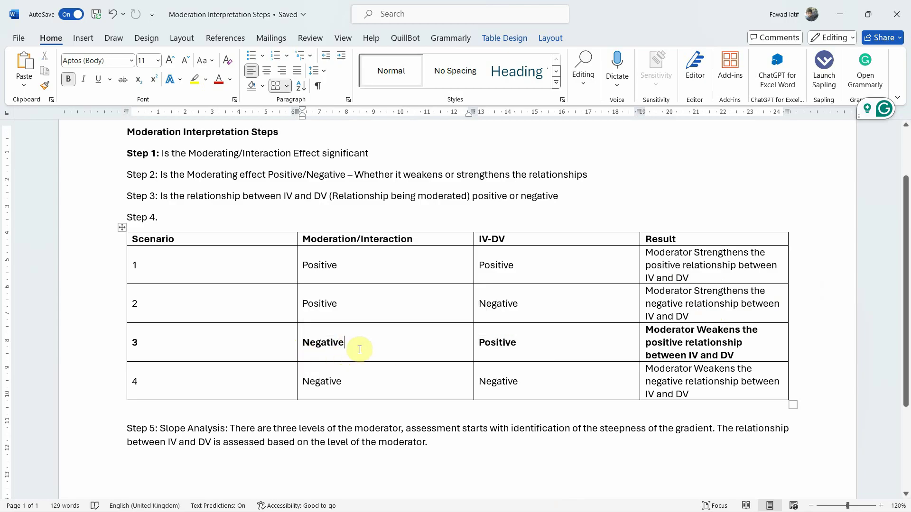
pyautogui.click(533, 345)
pyautogui.moveTo(656, 330); pyautogui.dragTo(754, 341)
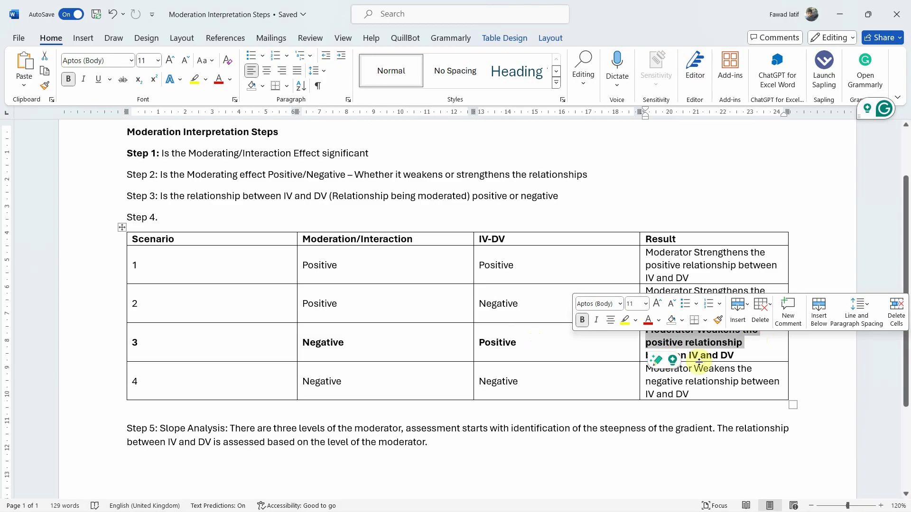
pyautogui.click(728, 359)
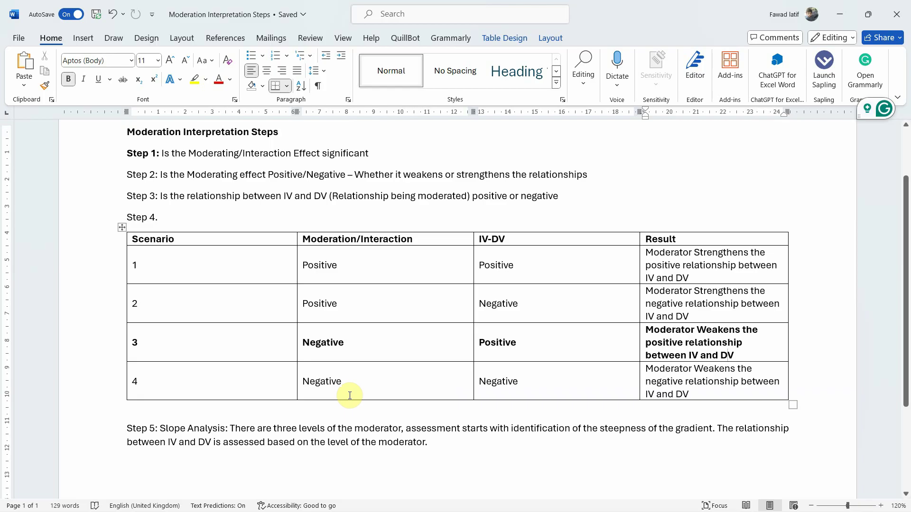
# Examine scenario 4's moderation and IV-DV signs and read its result in the Step 4 table.
pyautogui.moveTo(355, 380); pyautogui.dragTo(305, 382)
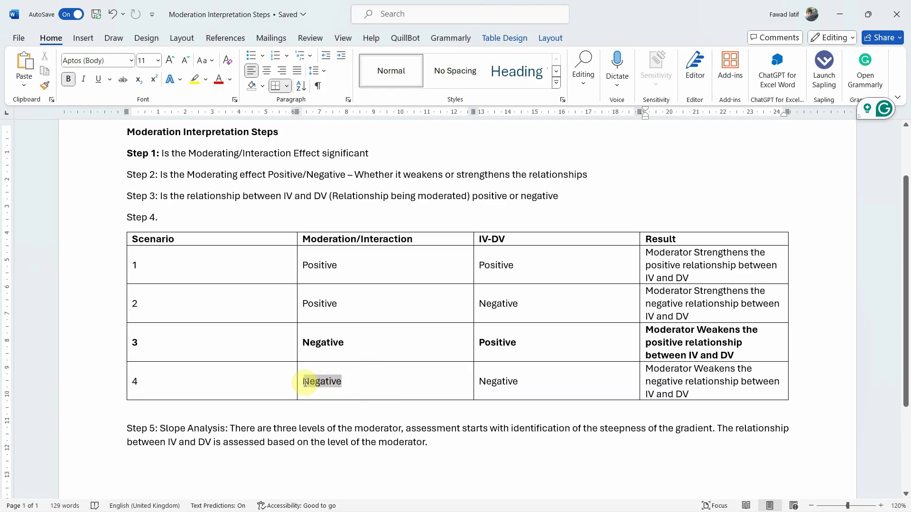
pyautogui.click(513, 380)
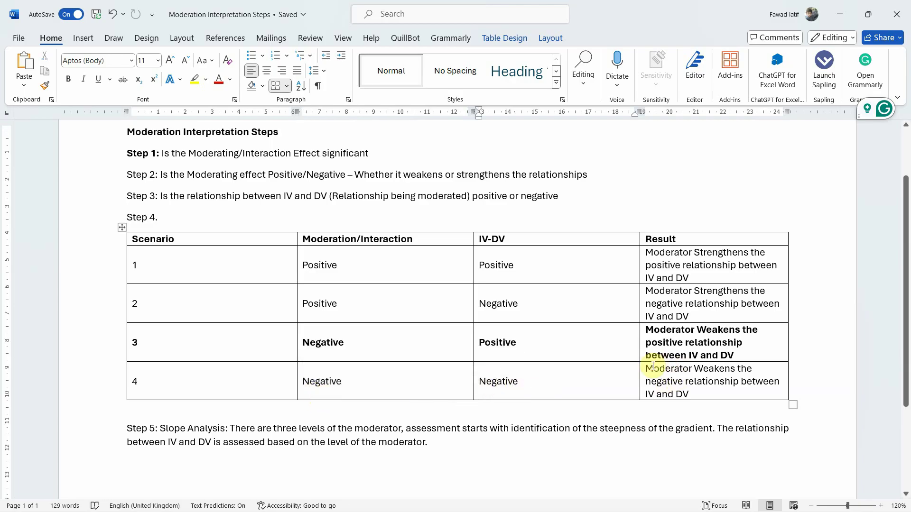
pyautogui.moveTo(646, 369); pyautogui.dragTo(725, 393)
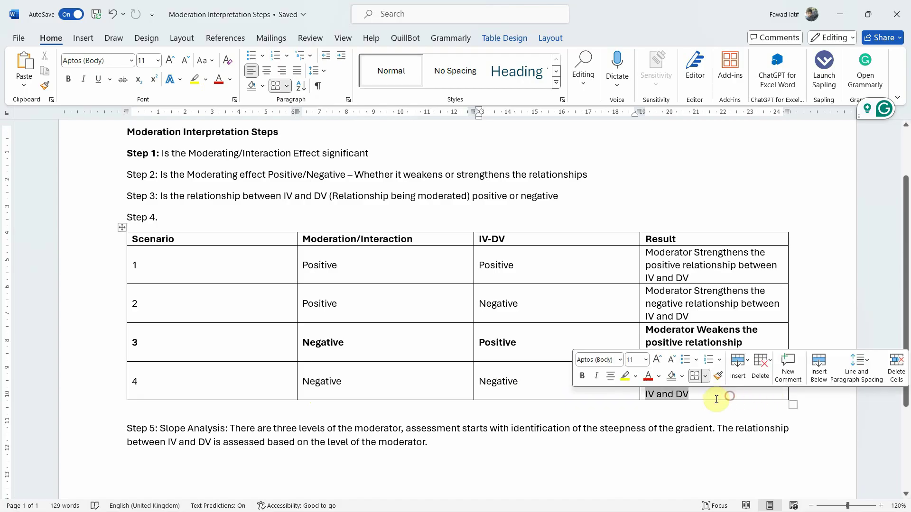
pyautogui.click(429, 455)
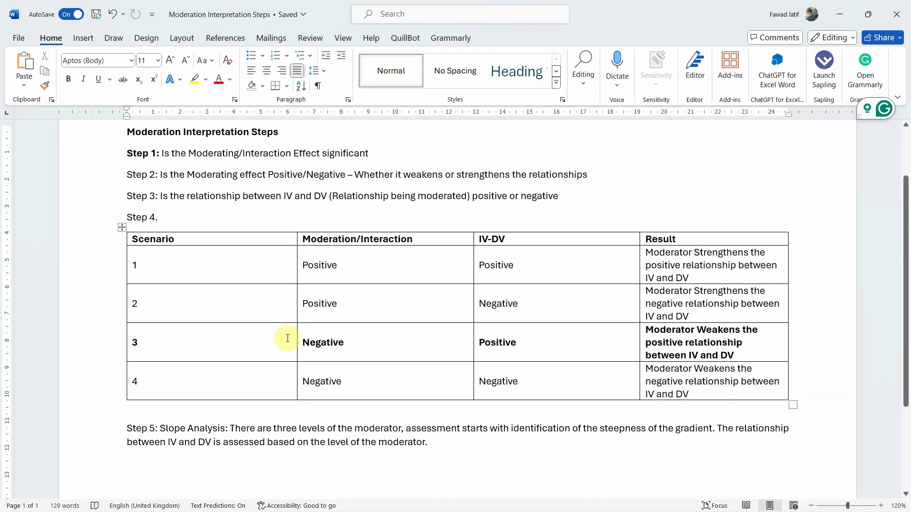
# Review the Moderation/Interaction column, and check the RA x CC -> OP and CC -> OP coefficients in SmartPLS.
pyautogui.moveTo(348, 268); pyautogui.dragTo(346, 378)
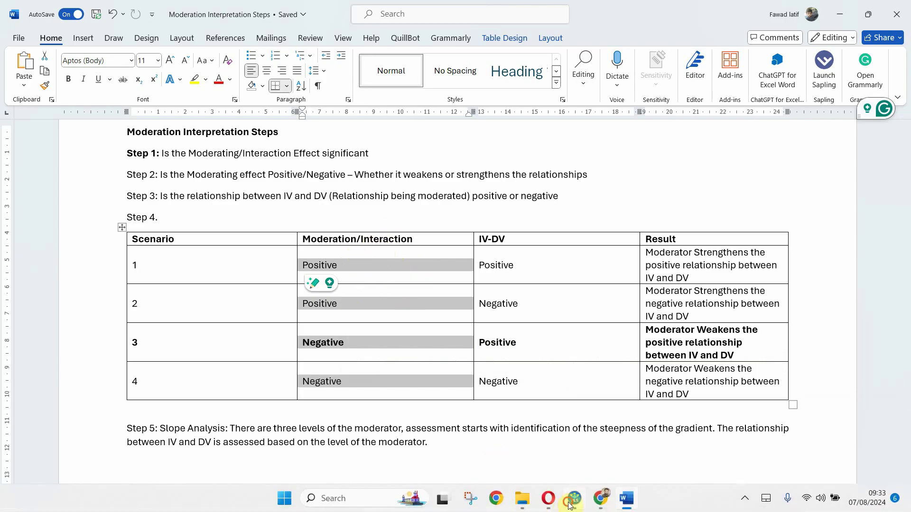
pyautogui.click(571, 499)
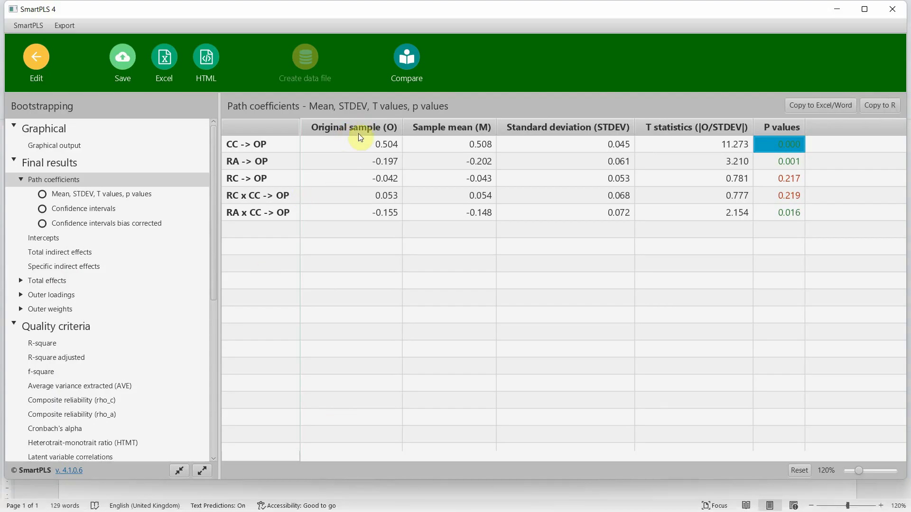
pyautogui.click(351, 219)
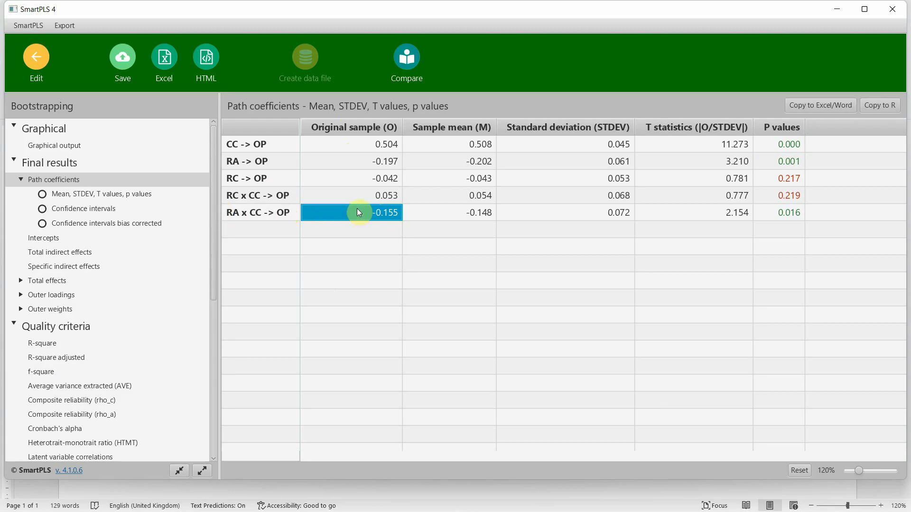
pyautogui.click(378, 144)
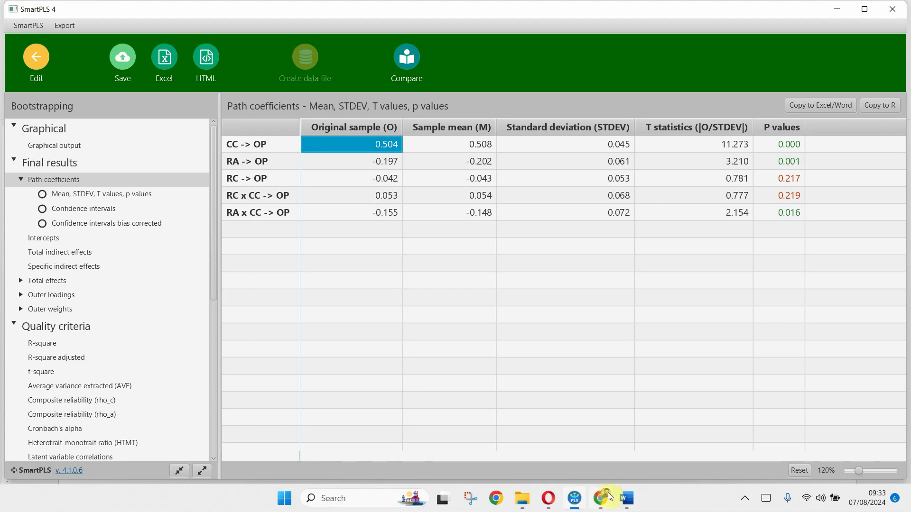
# Switch to Word and review the scenario 1 moderation sign and the Step 5 slope analysis heading.
pyautogui.click(626, 499)
pyautogui.click(247, 251)
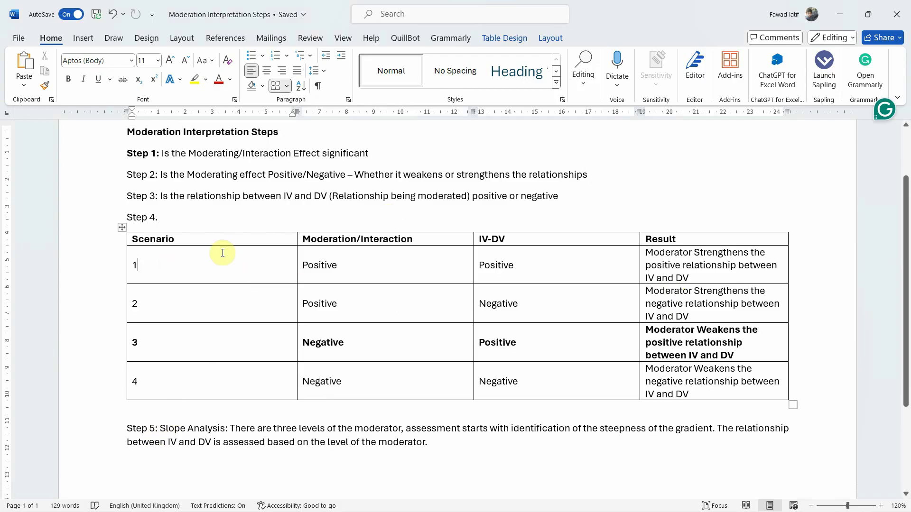
pyautogui.moveTo(312, 265); pyautogui.dragTo(343, 260)
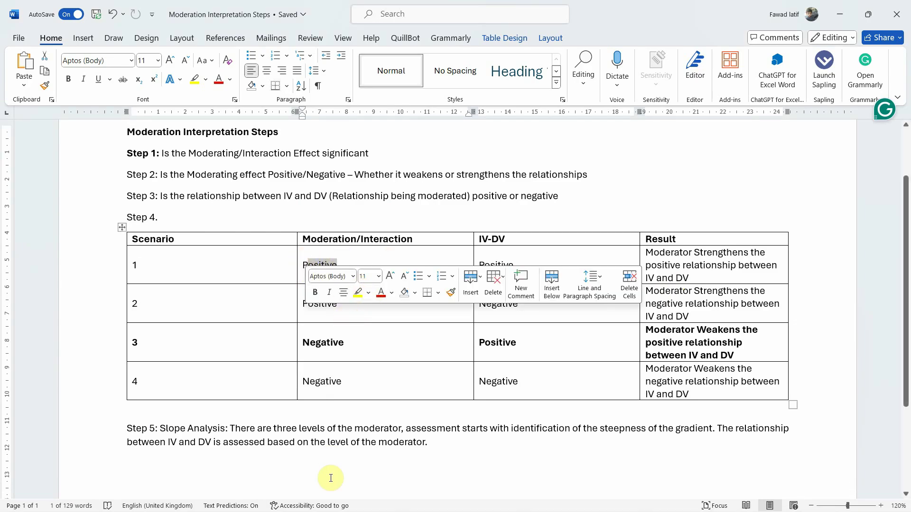
pyautogui.moveTo(229, 428); pyautogui.dragTo(138, 430)
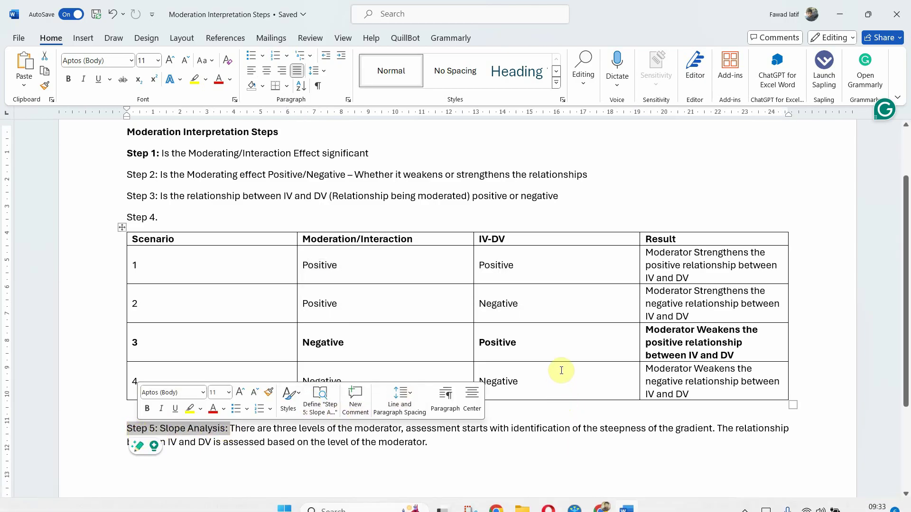
# Switch to SmartPLS, return from the bootstrapping report to the MoD model and run the PLS-SEM algorithm with its preset options.
pyautogui.click(572, 502)
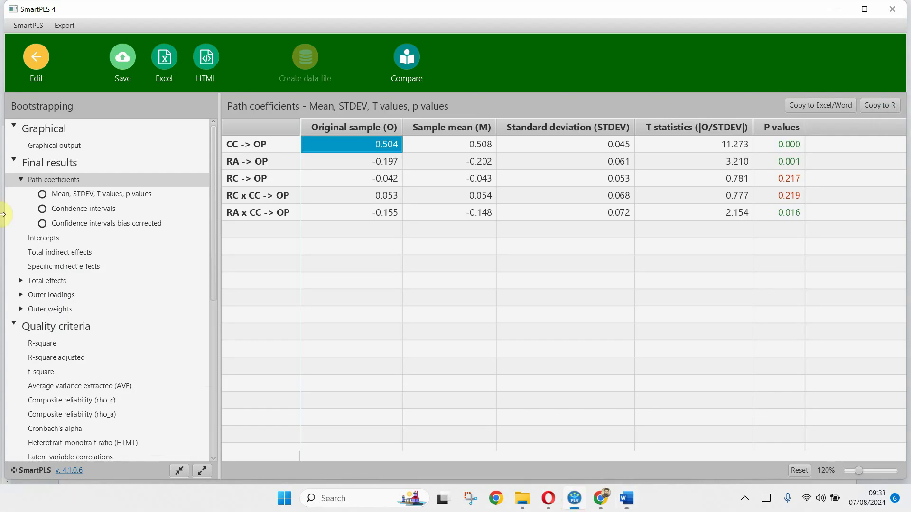
pyautogui.click(36, 58)
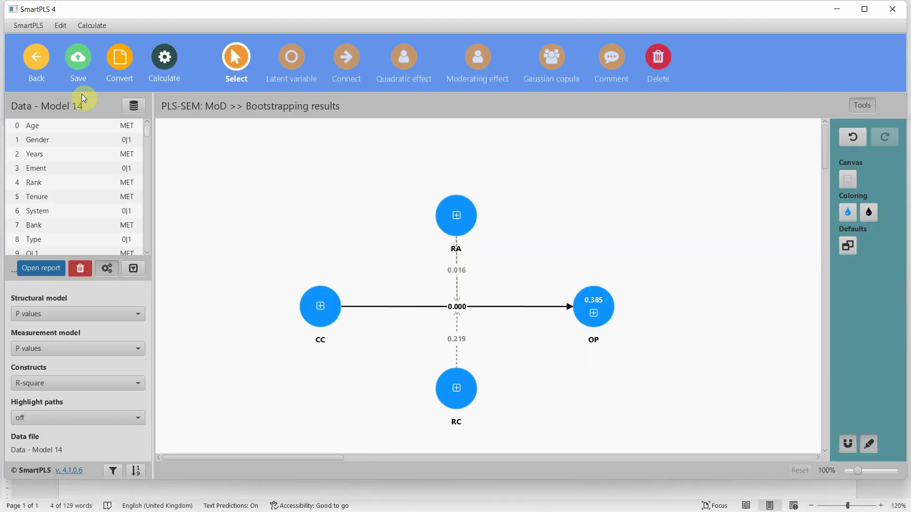
pyautogui.click(157, 69)
pyautogui.click(207, 90)
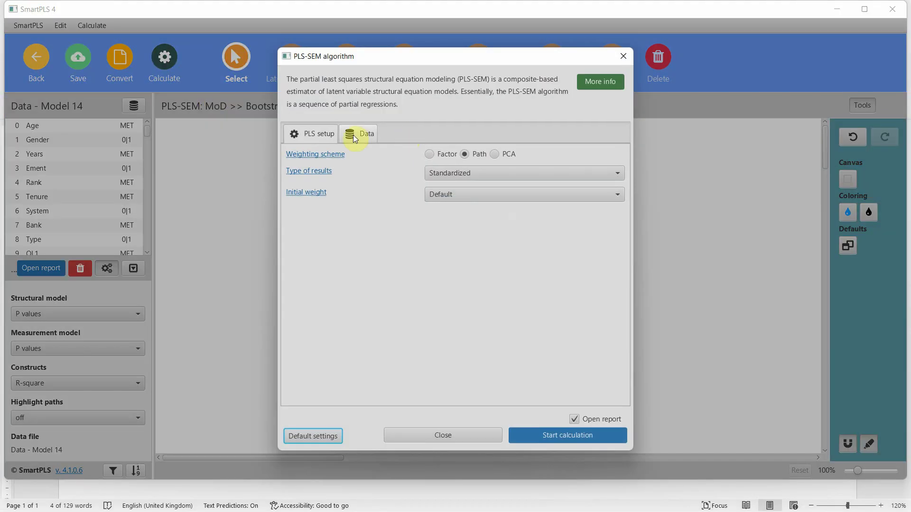
pyautogui.click(579, 441)
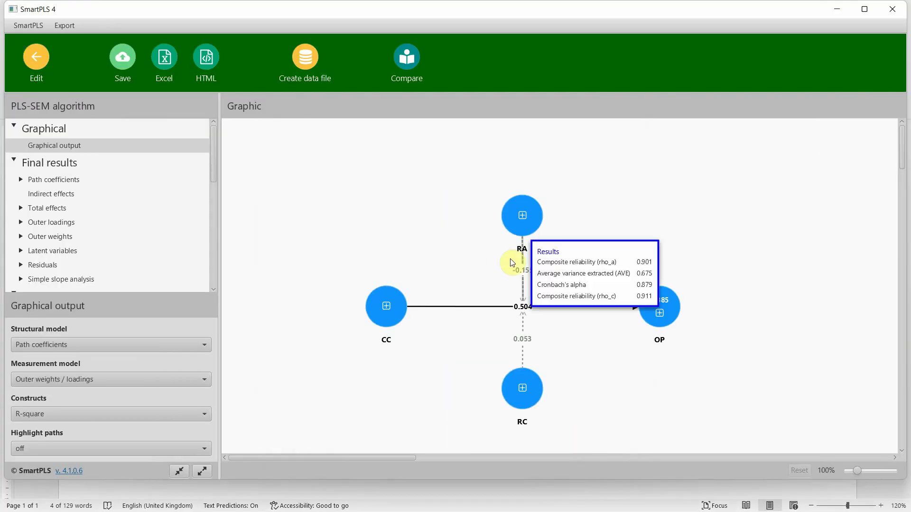
# Examine the simple slope charts for RC x CC and RA x CC, and return to the interpretation guide in Word.
pyautogui.click(67, 280)
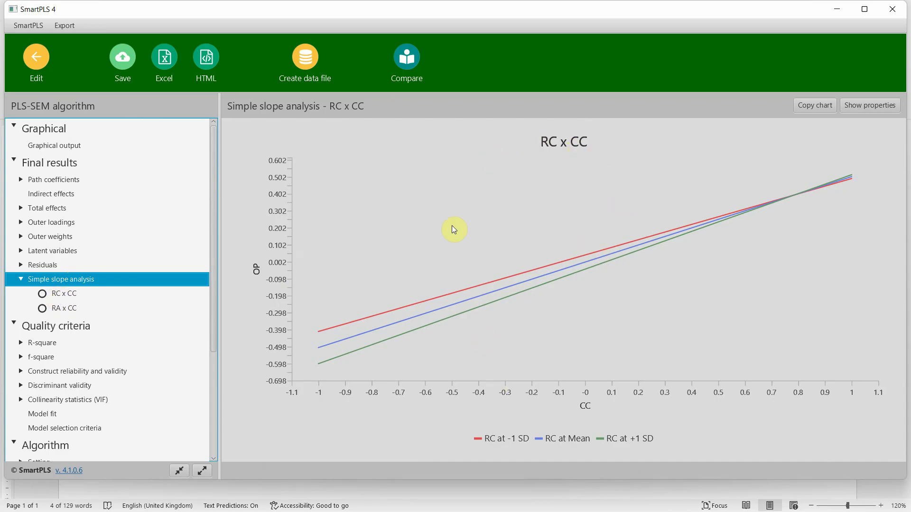
pyautogui.click(65, 309)
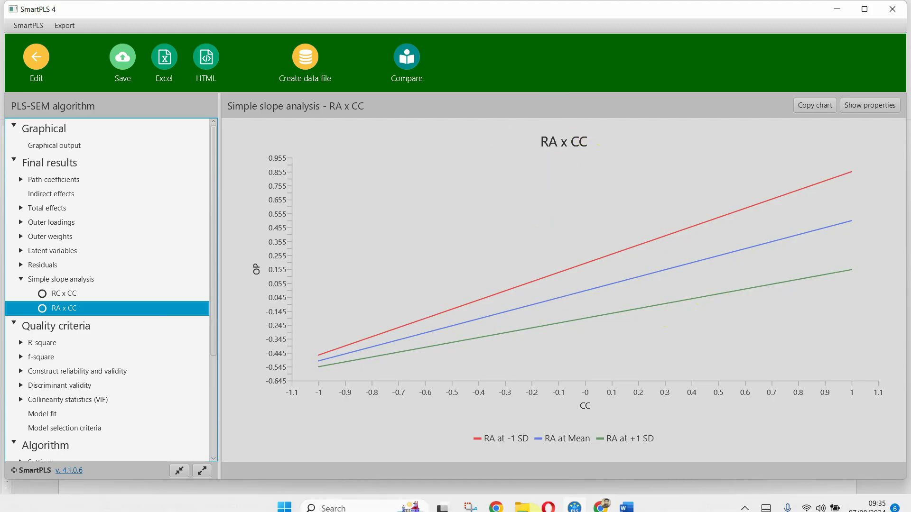
pyautogui.click(627, 498)
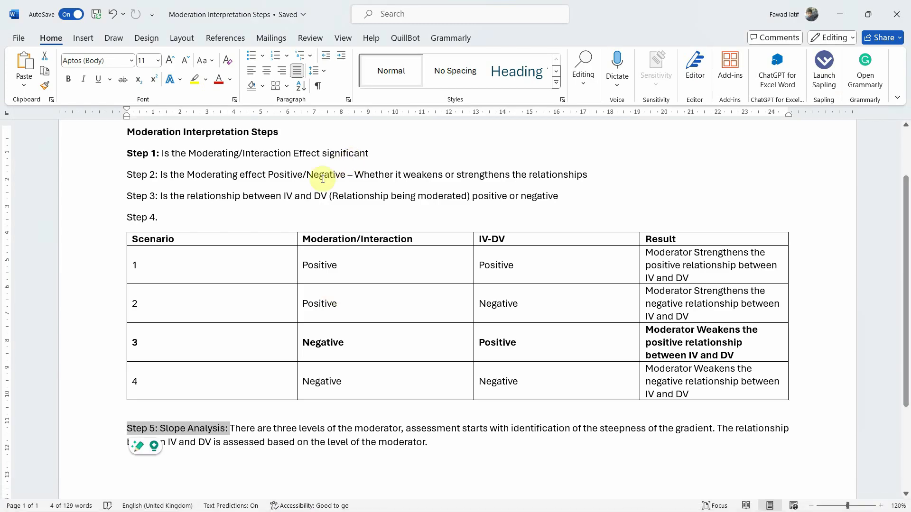